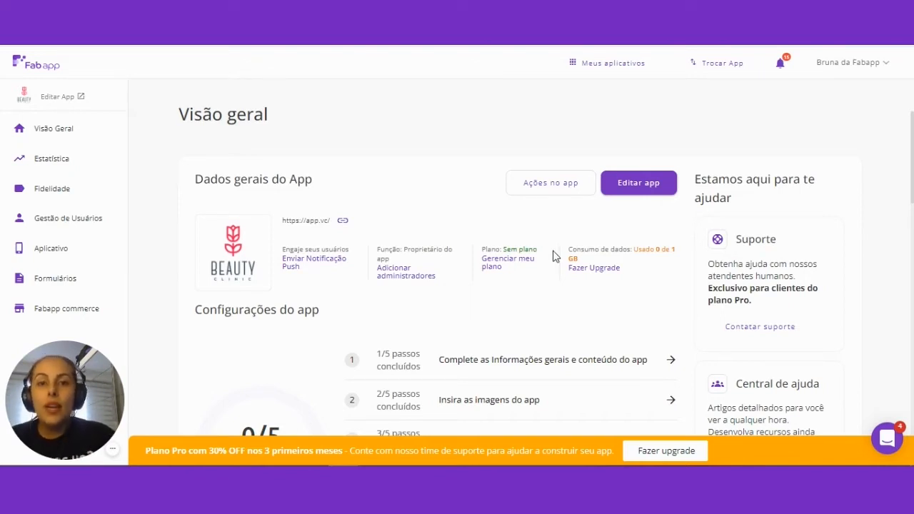
# Open the app editor's access control settings (Controle de acesso) for the Beauty Clinic app and for the Pisco app.
pyautogui.click(630, 188)
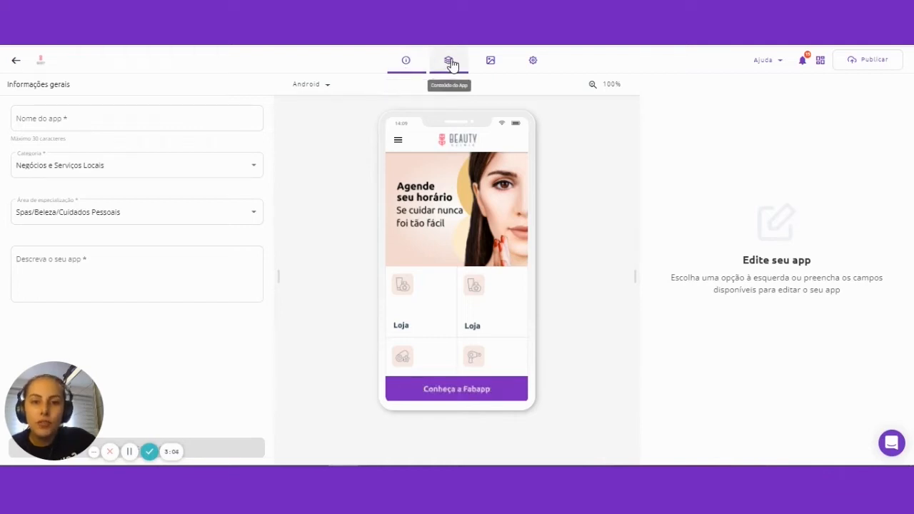
pyautogui.click(527, 66)
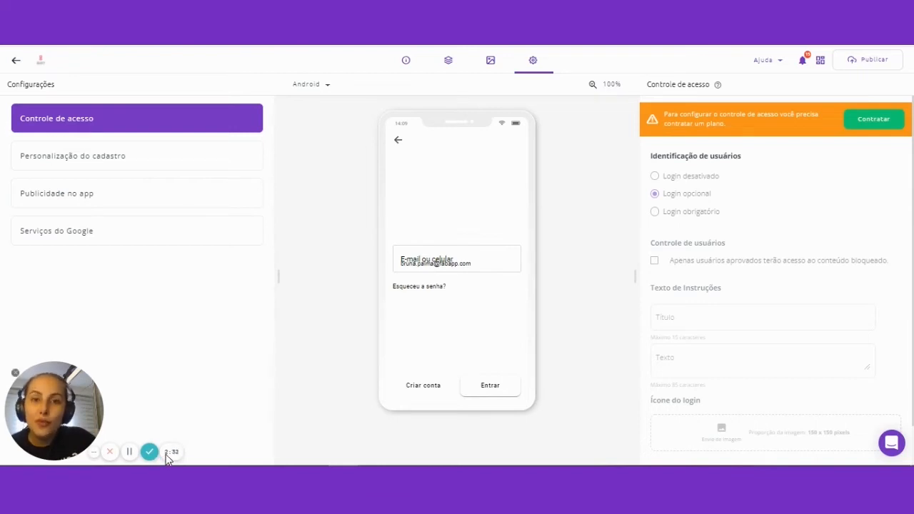
pyautogui.click(131, 454)
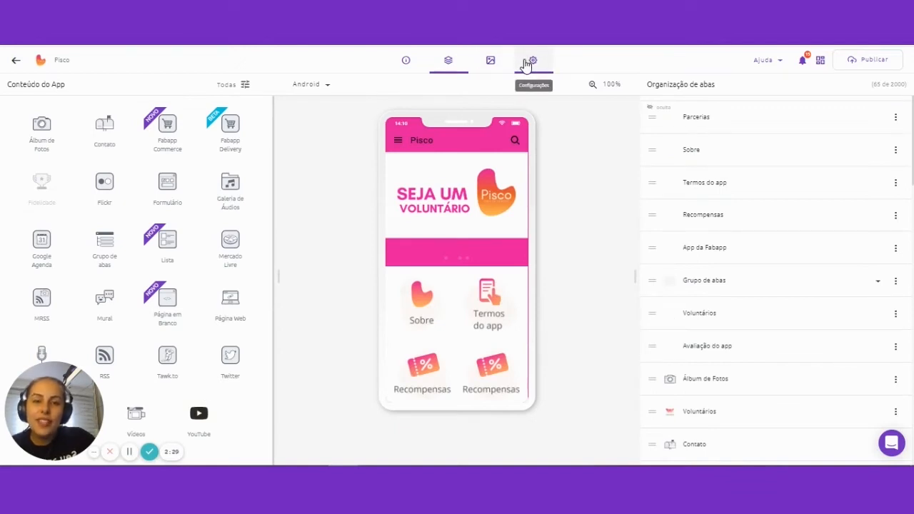
pyautogui.click(525, 64)
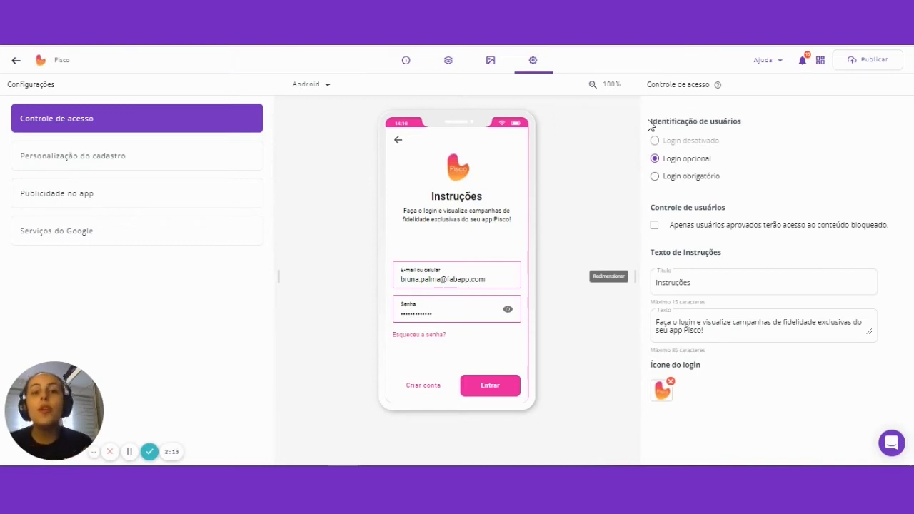
# Set user identification to mandatory login (Login obrigatório) and allow only approved users to access blocked content.
pyautogui.moveTo(658, 146)
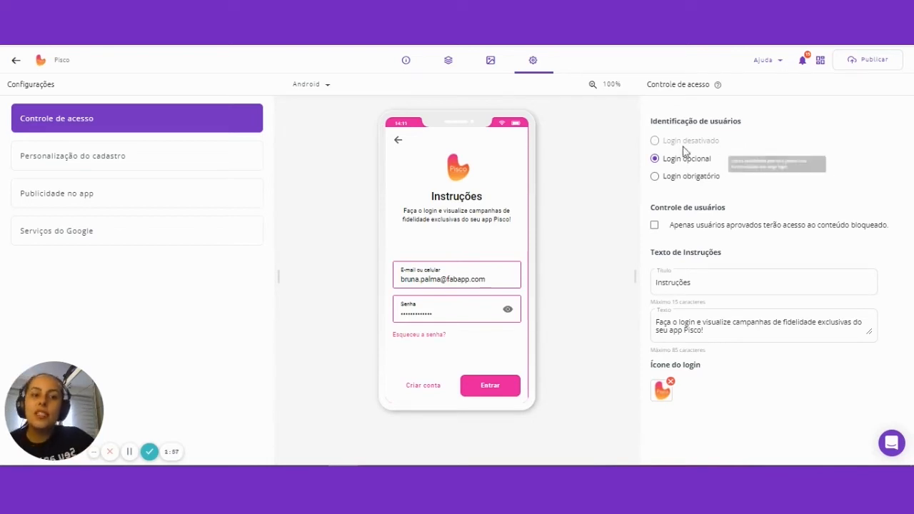
pyautogui.moveTo(725, 145)
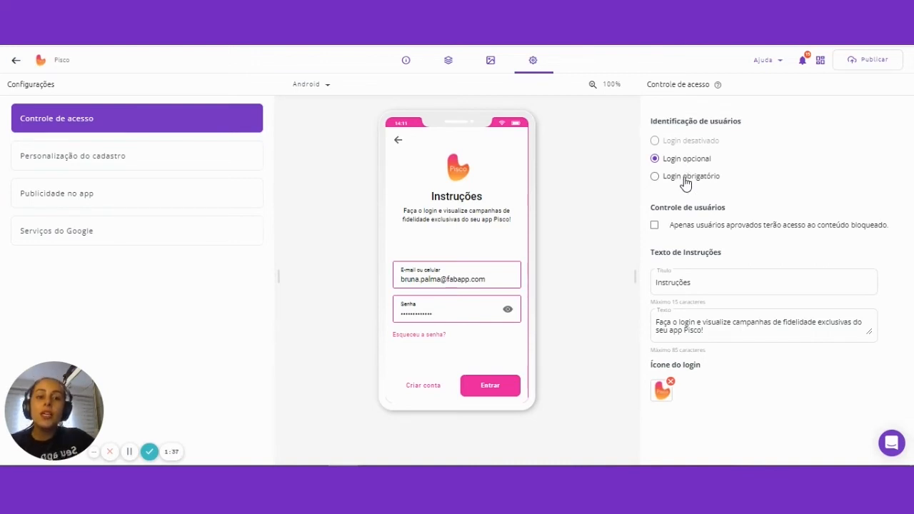
pyautogui.click(685, 179)
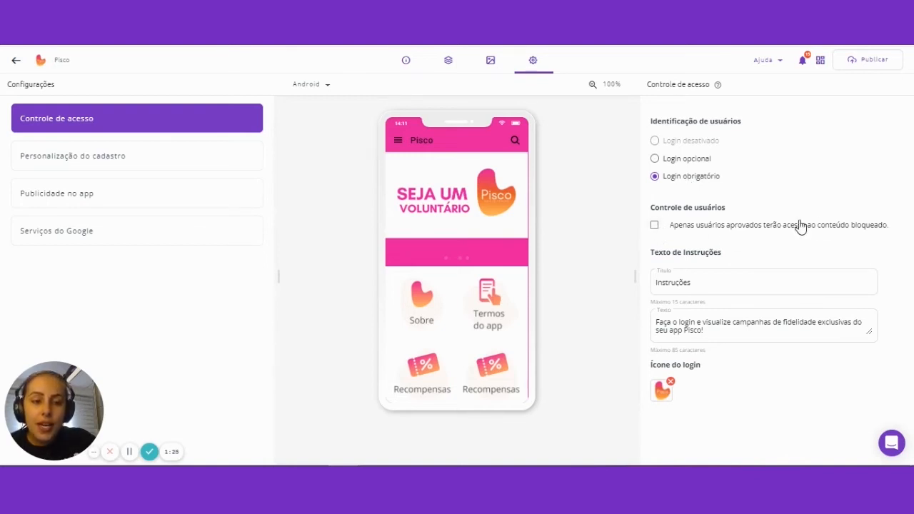
pyautogui.click(654, 226)
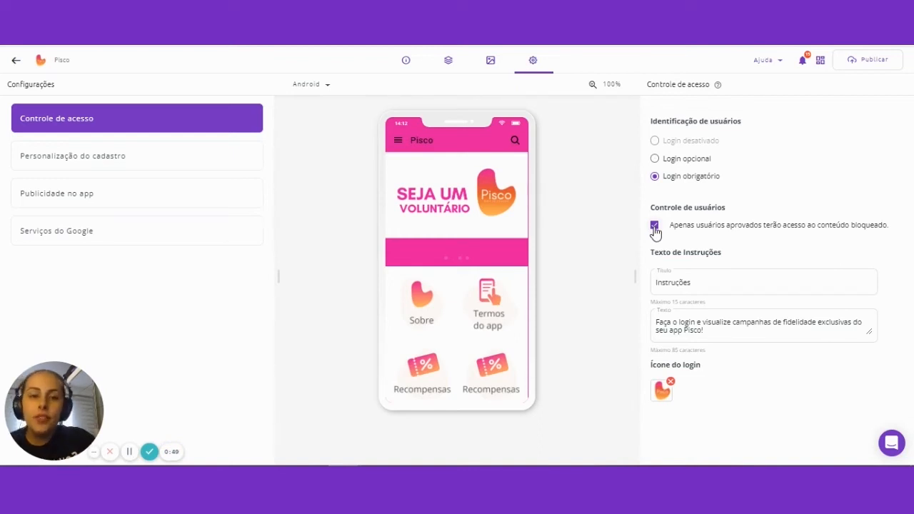
# Replace the login screen's instruction title with "Boas vindas!".
pyautogui.click(699, 282)
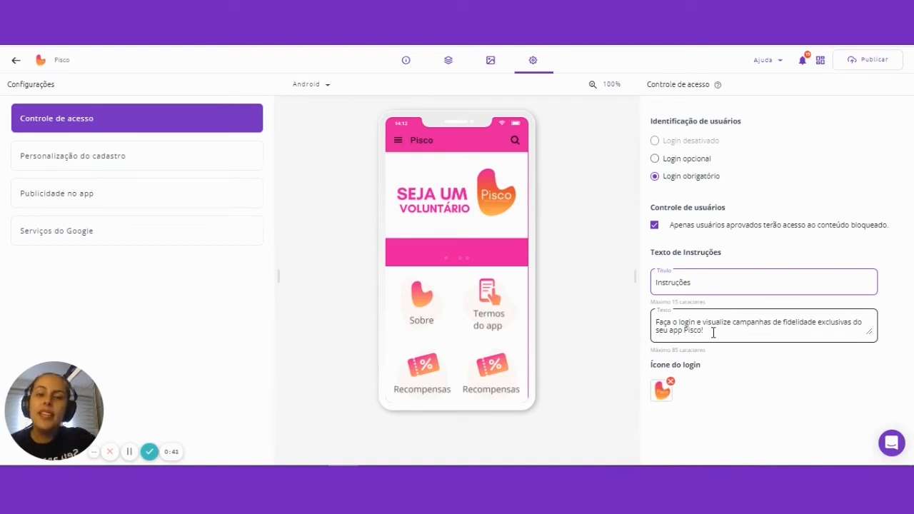
pyautogui.moveTo(707, 283); pyautogui.dragTo(633, 310)
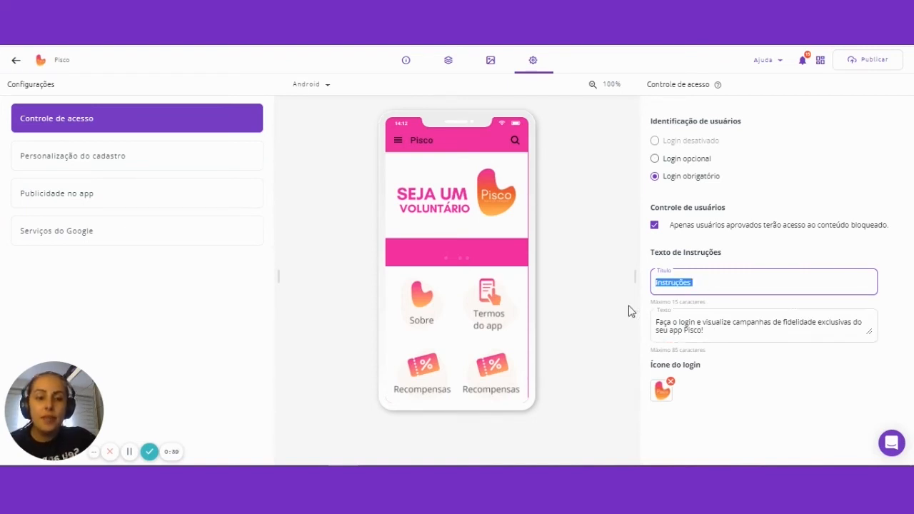
pyautogui.press('BackSpace')
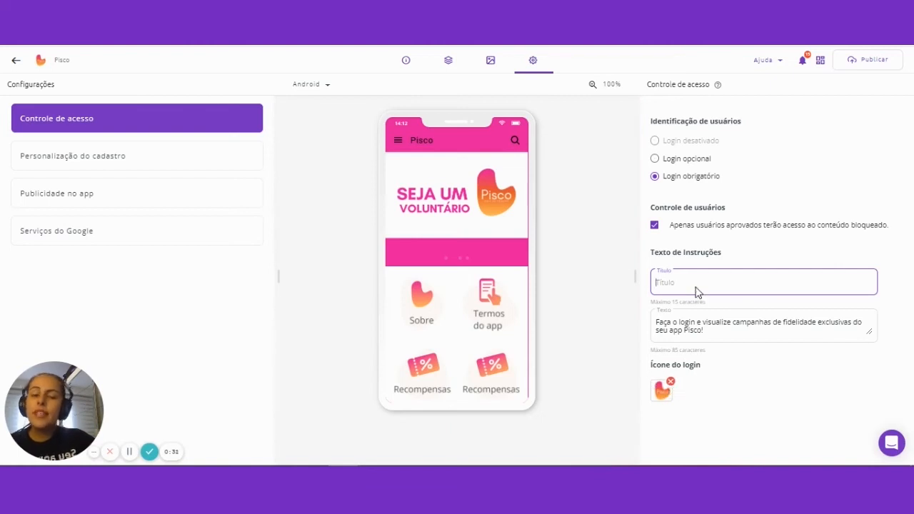
pyautogui.moveTo(709, 336); pyautogui.dragTo(645, 322)
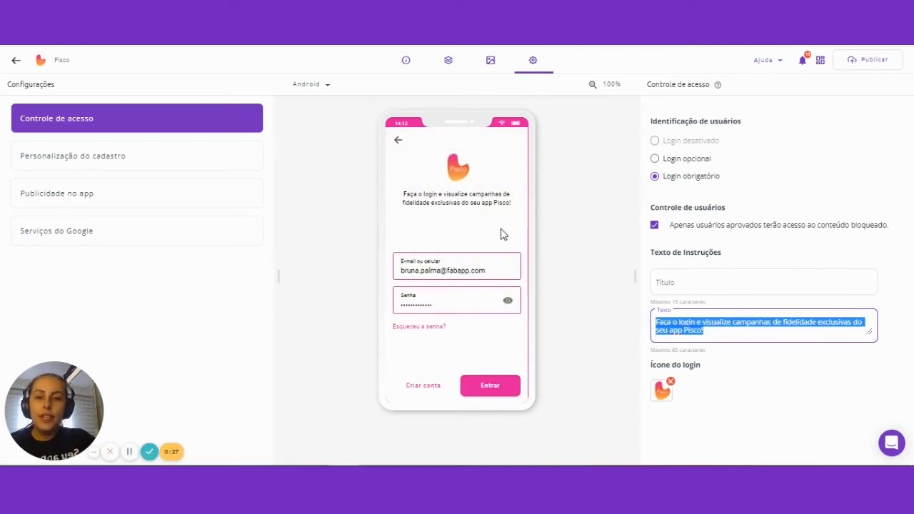
pyautogui.click(666, 279)
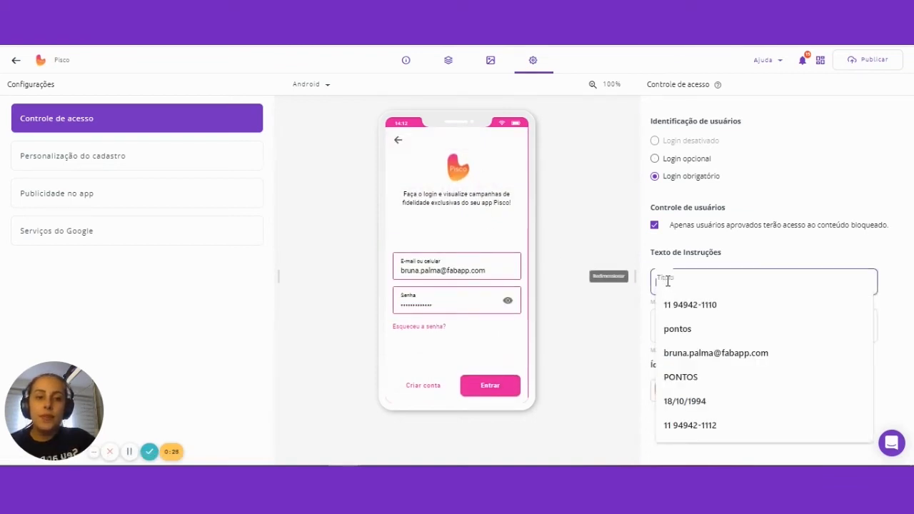
pyautogui.write('Boas vindas!')
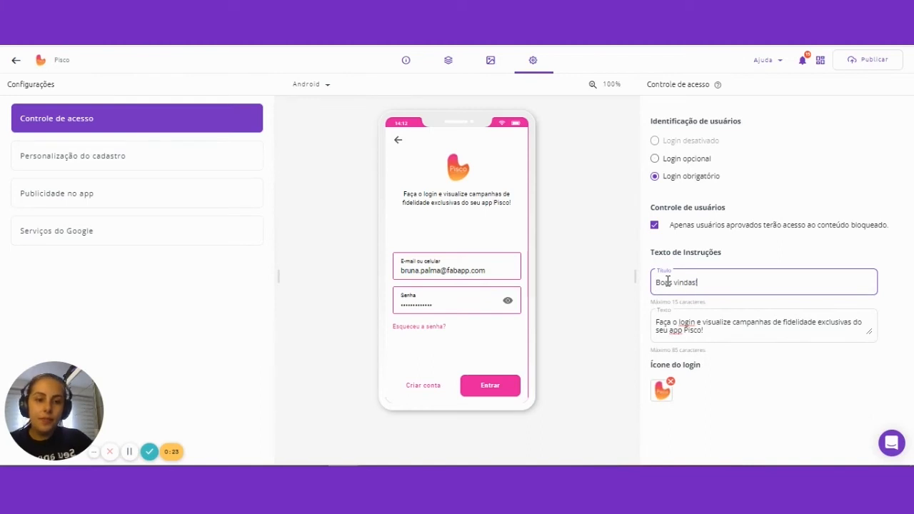
pyautogui.click(719, 341)
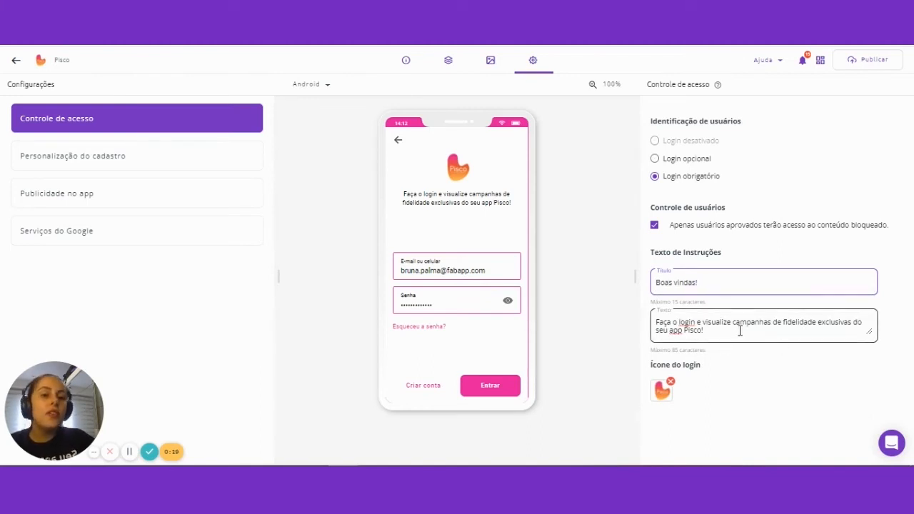
pyautogui.moveTo(712, 327); pyautogui.dragTo(657, 331)
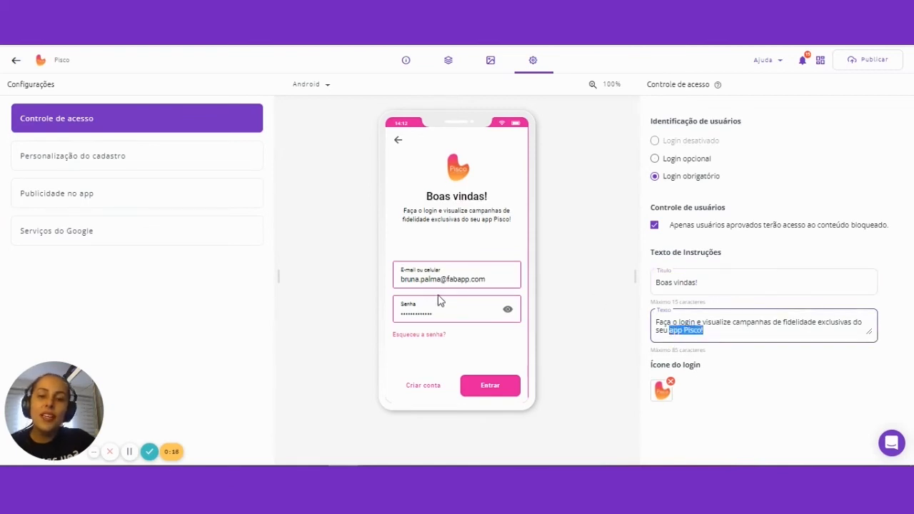
pyautogui.click(500, 279)
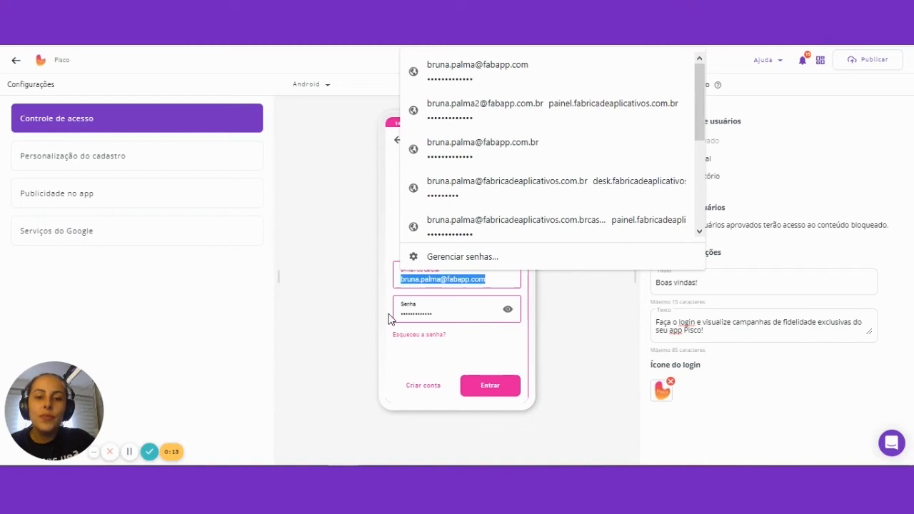
pyautogui.click(549, 329)
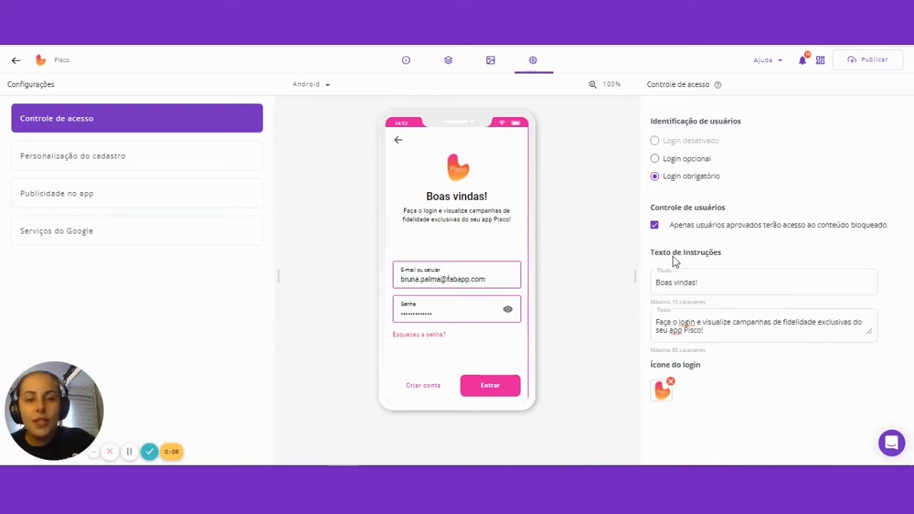
# Open the registration field customization, review which fields are mandatory and their types, and view the actions available for Telefone.
pyautogui.click(146, 164)
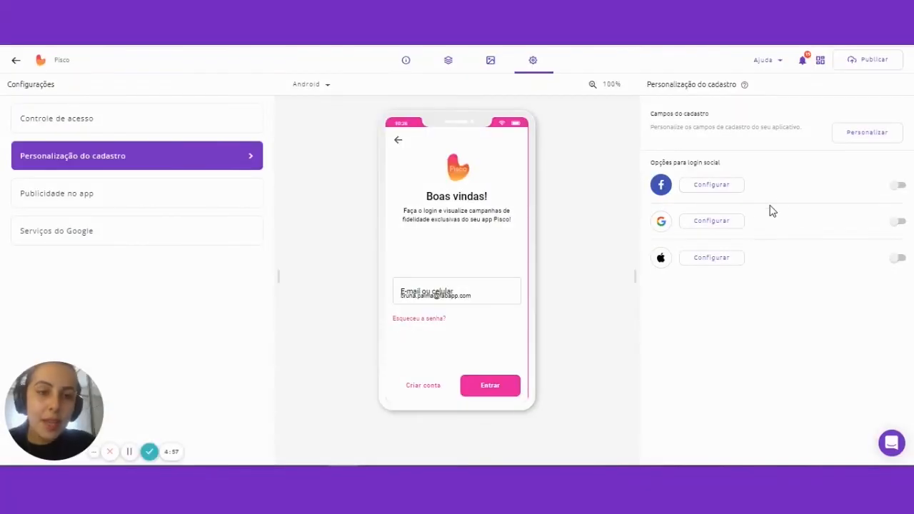
pyautogui.click(859, 139)
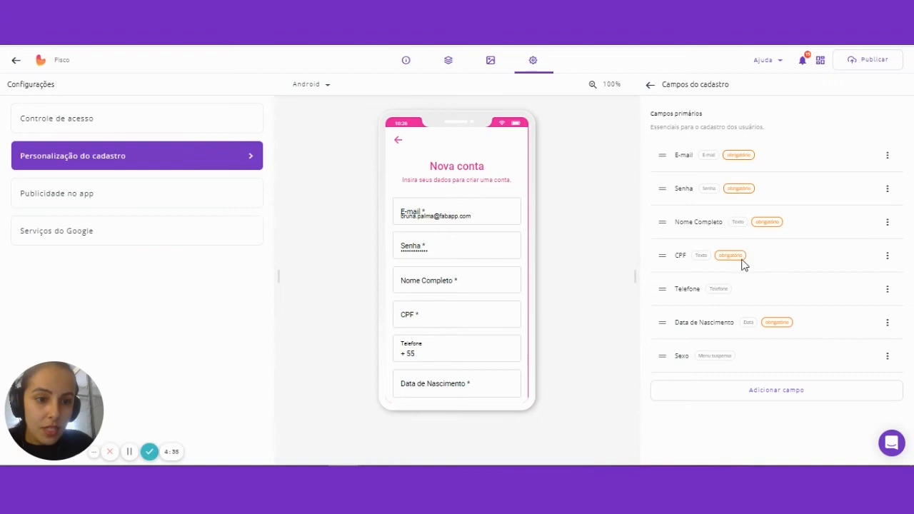
pyautogui.moveTo(789, 326)
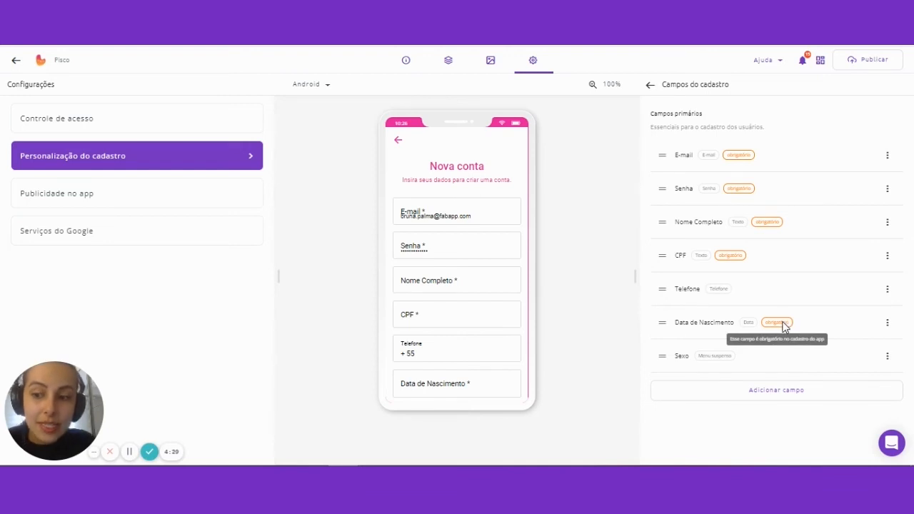
pyautogui.moveTo(774, 223)
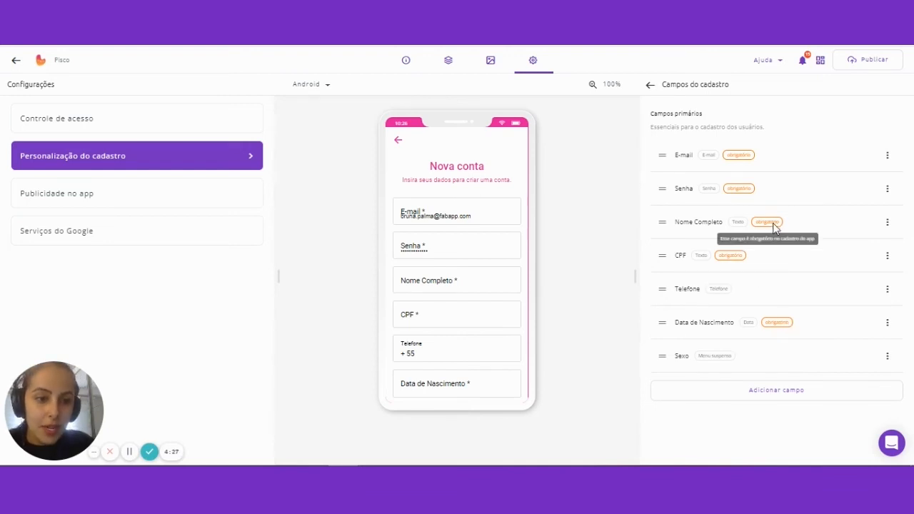
pyautogui.moveTo(713, 294)
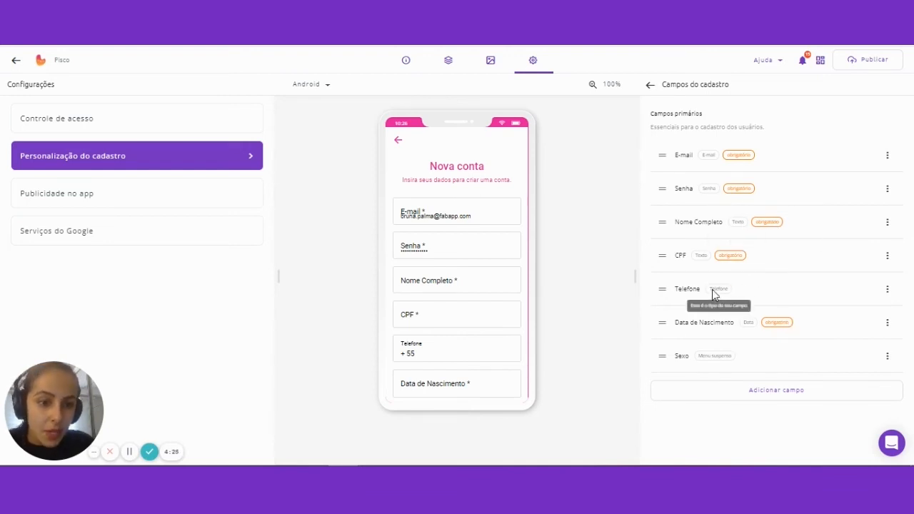
pyautogui.click(886, 289)
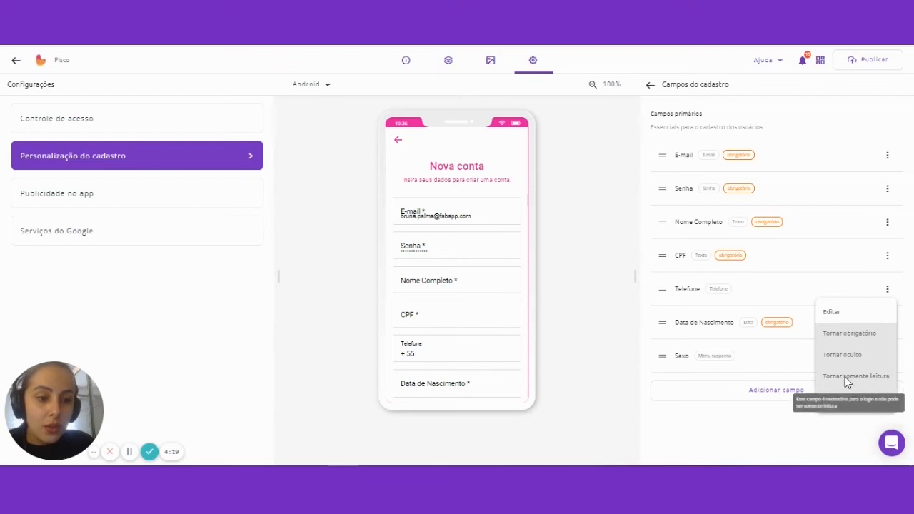
# Fill in a new registration field named Matrícula of type Texto, leave it unsaved, and return to the registration customization overview and login preview.
pyautogui.click(777, 402)
pyautogui.click(777, 402)
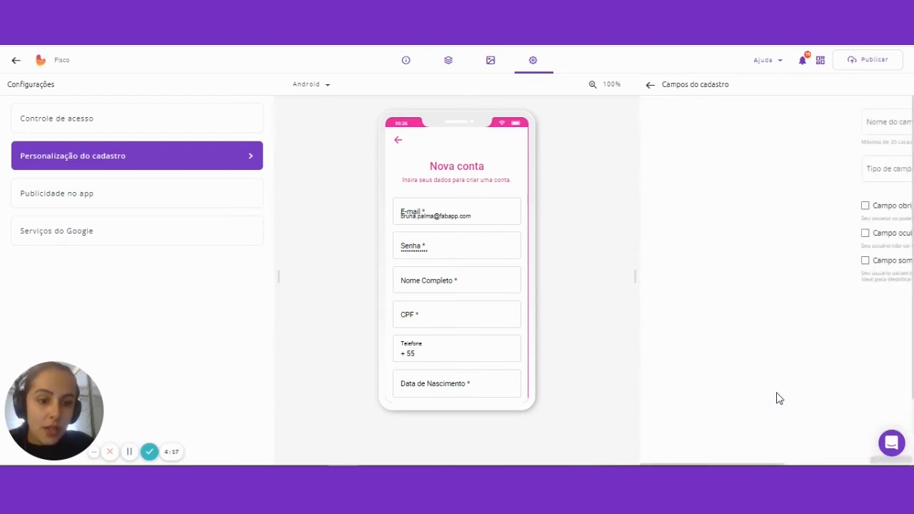
pyautogui.click(703, 125)
pyautogui.click(703, 125)
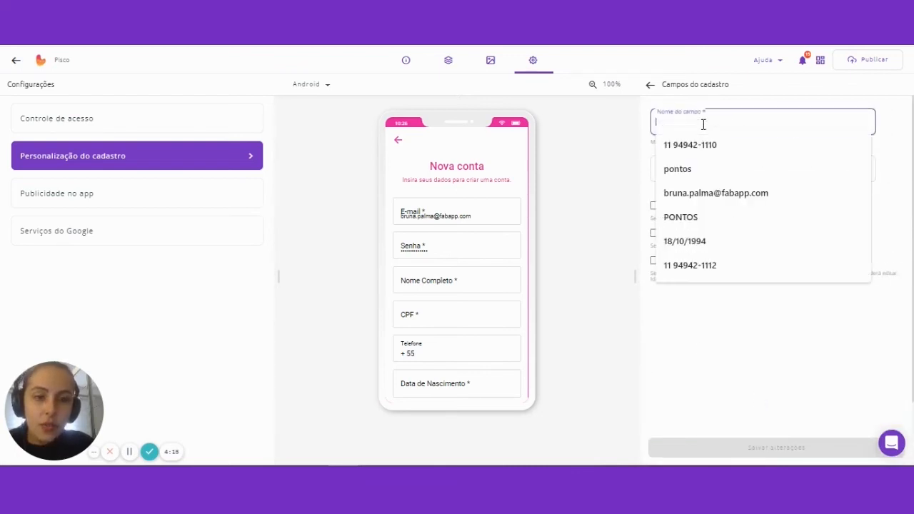
pyautogui.write('Mat')
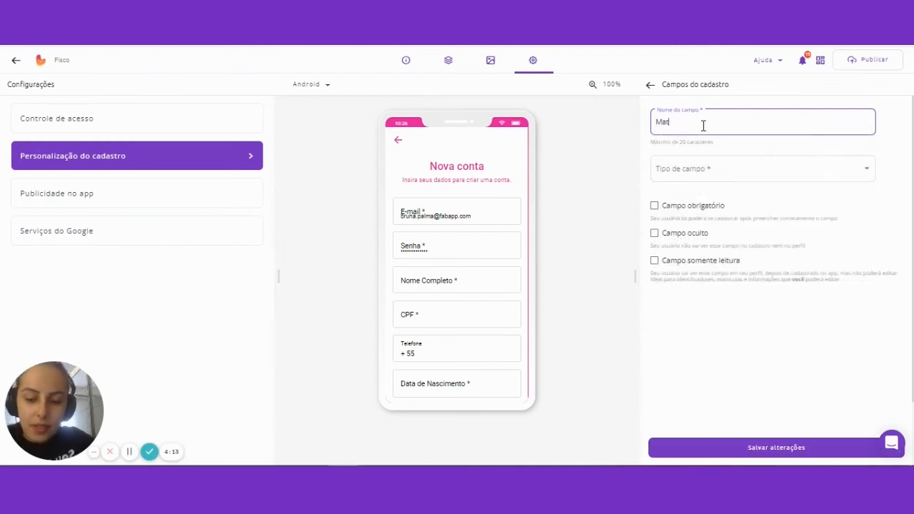
pyautogui.write('ricula')
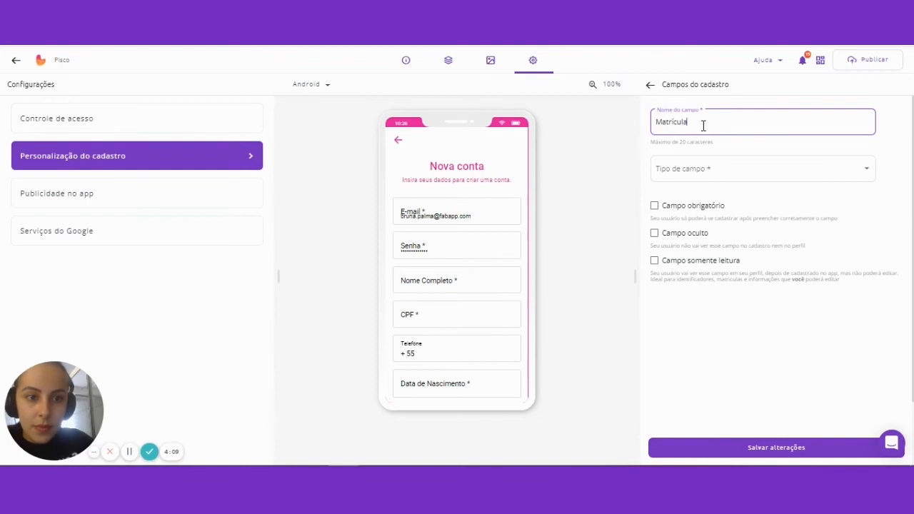
pyautogui.click(674, 171)
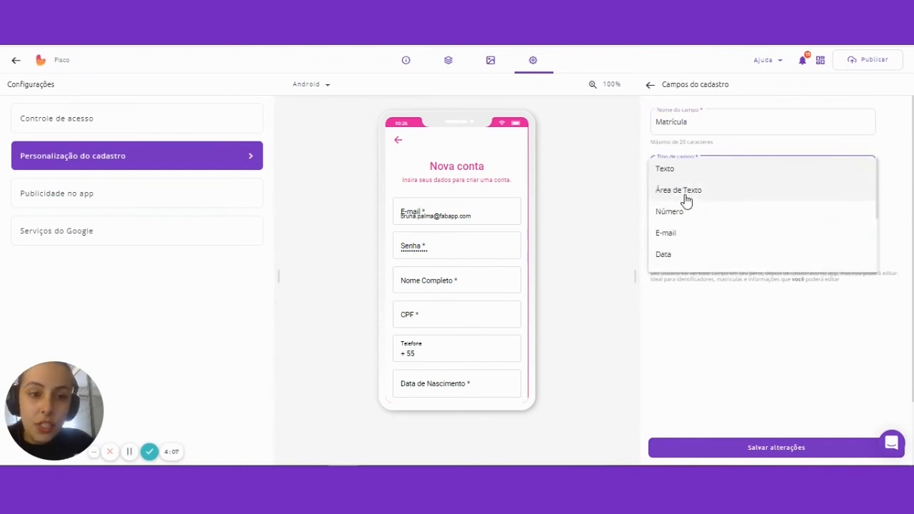
pyautogui.click(693, 170)
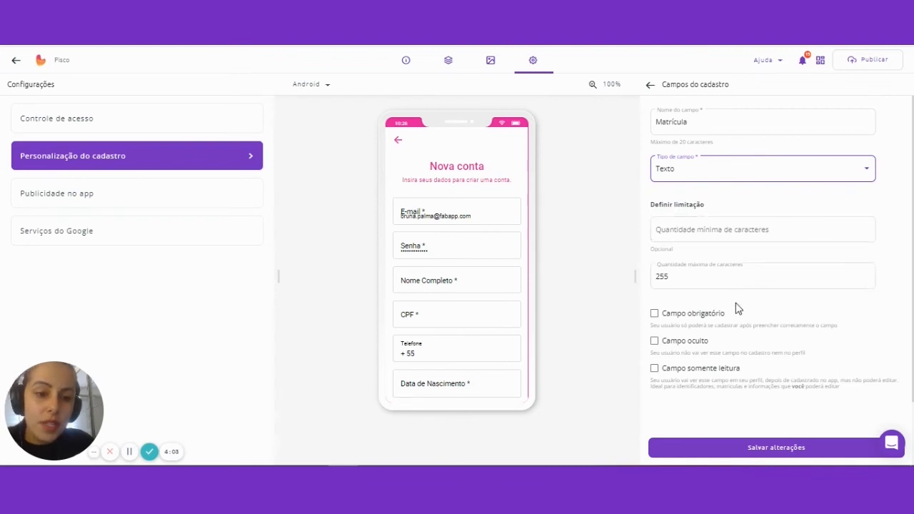
pyautogui.scroll(-2, 729, 311)
pyautogui.scroll(2, 728, 379)
pyautogui.click(650, 85)
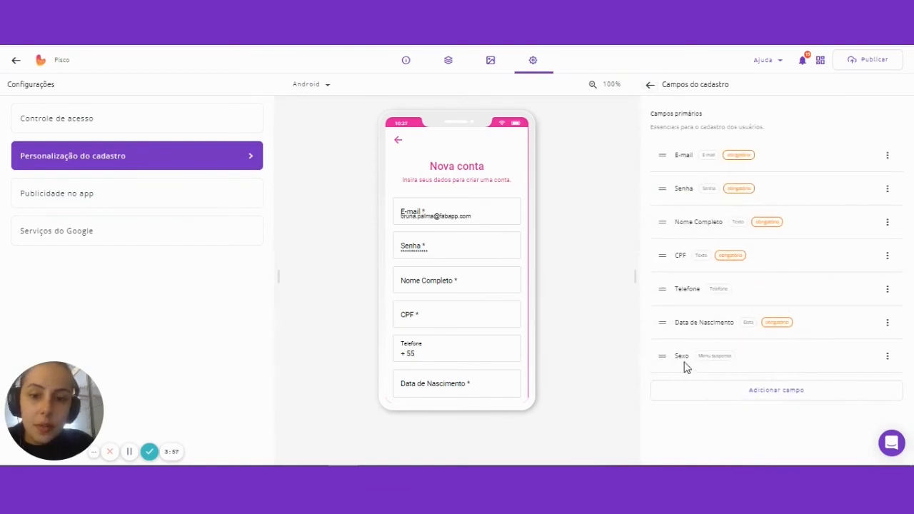
pyautogui.click(650, 85)
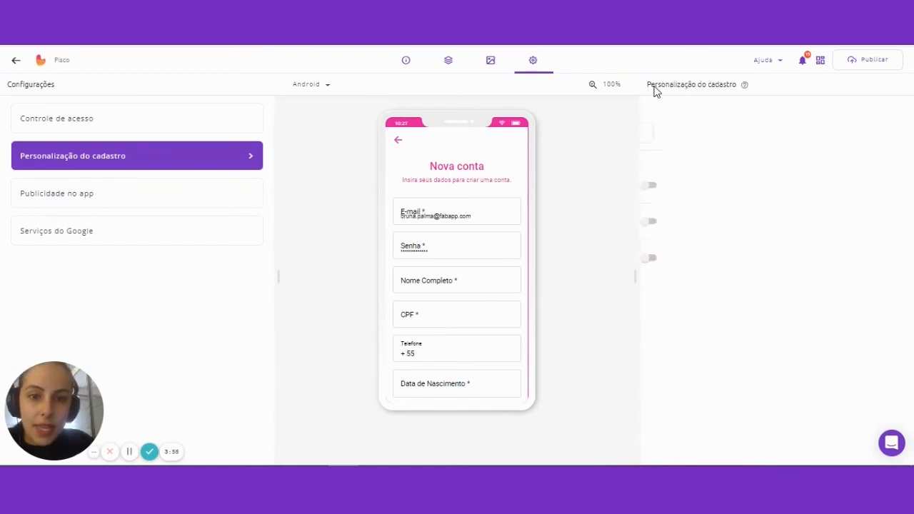
pyautogui.click(398, 140)
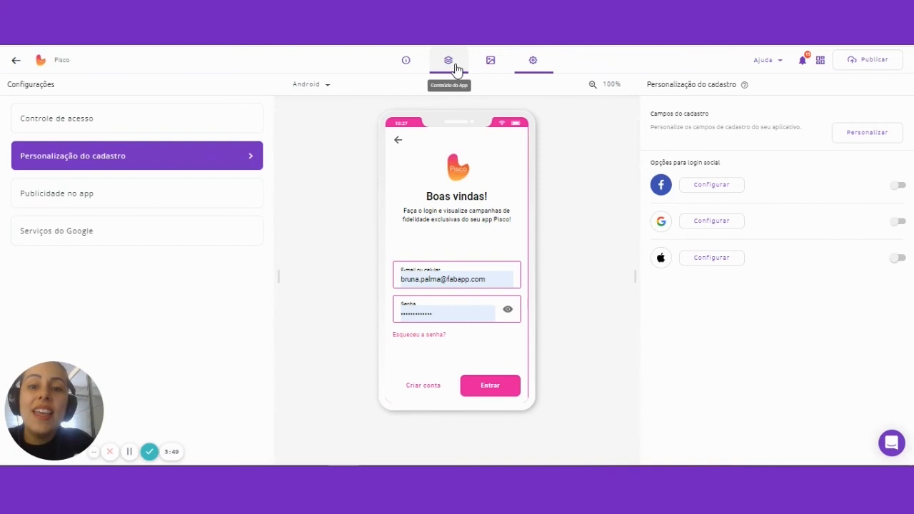
# Require authentication for the Parcerias content tab and turn on access restriction by user and/or segment.
pyautogui.click(454, 68)
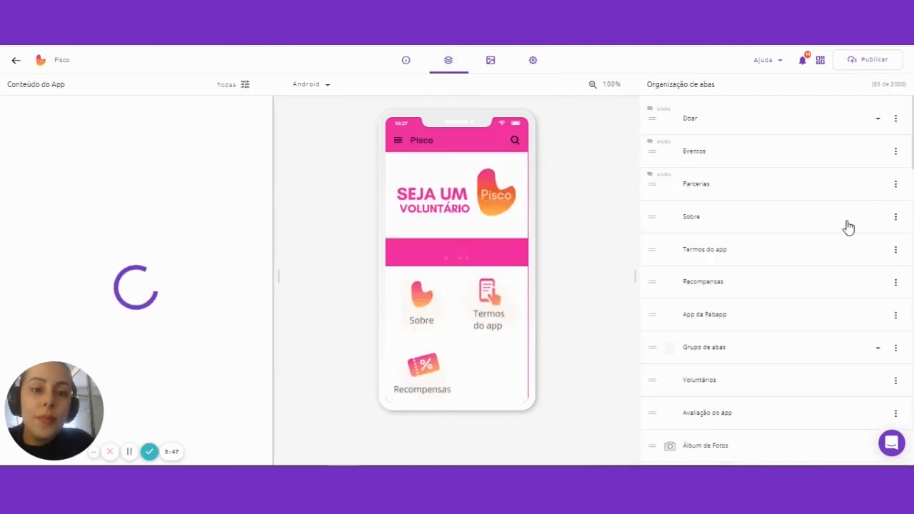
pyautogui.click(895, 184)
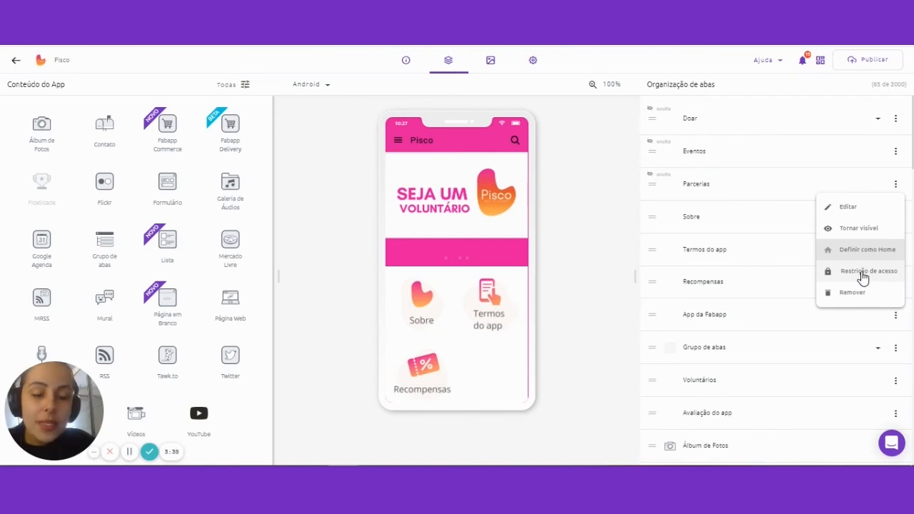
pyautogui.click(864, 277)
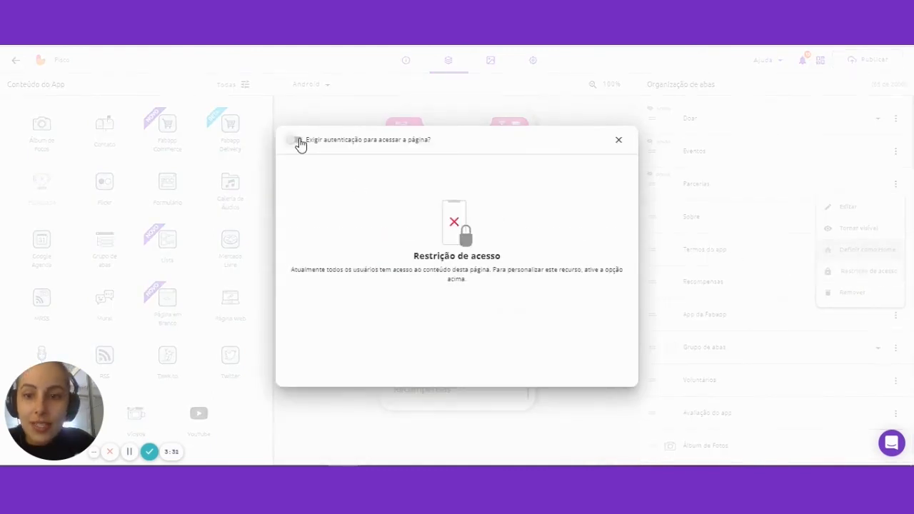
pyautogui.click(298, 142)
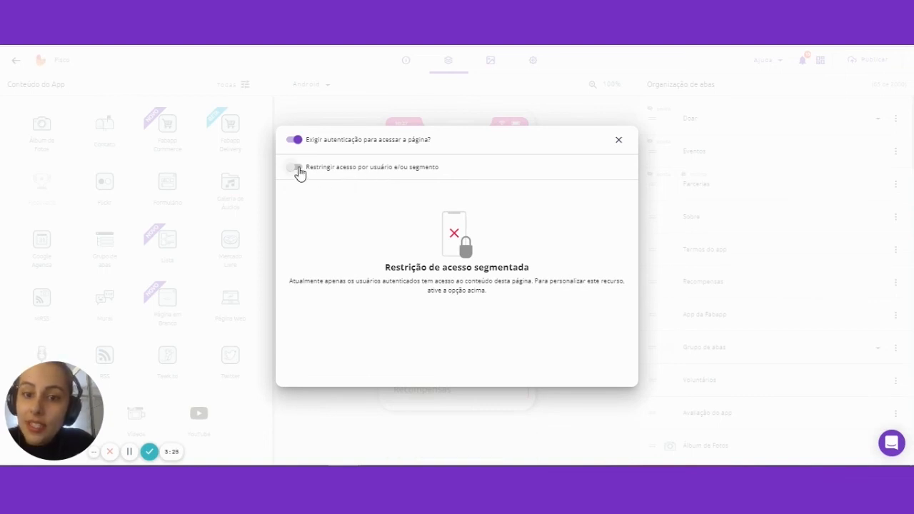
pyautogui.click(297, 168)
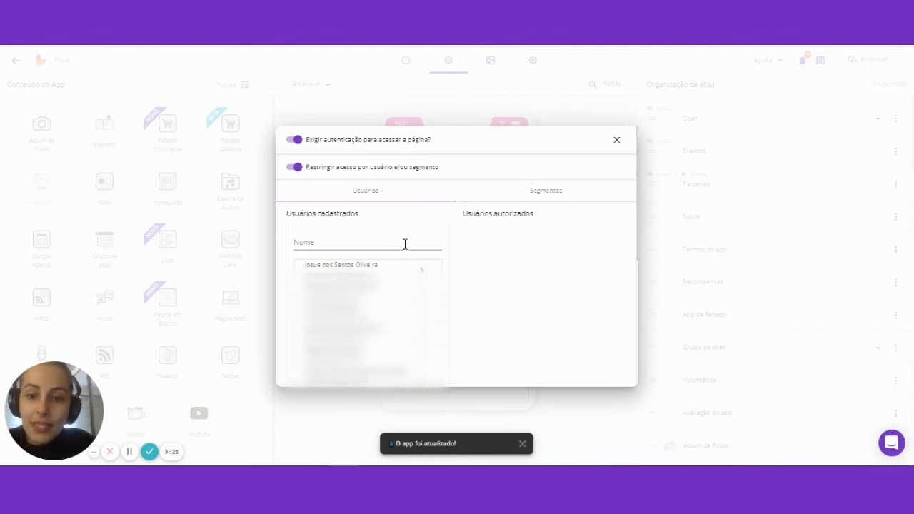
# Try authorizing the MULHERES segment for the Parcerias tab, switching it back off again.
pyautogui.click(557, 194)
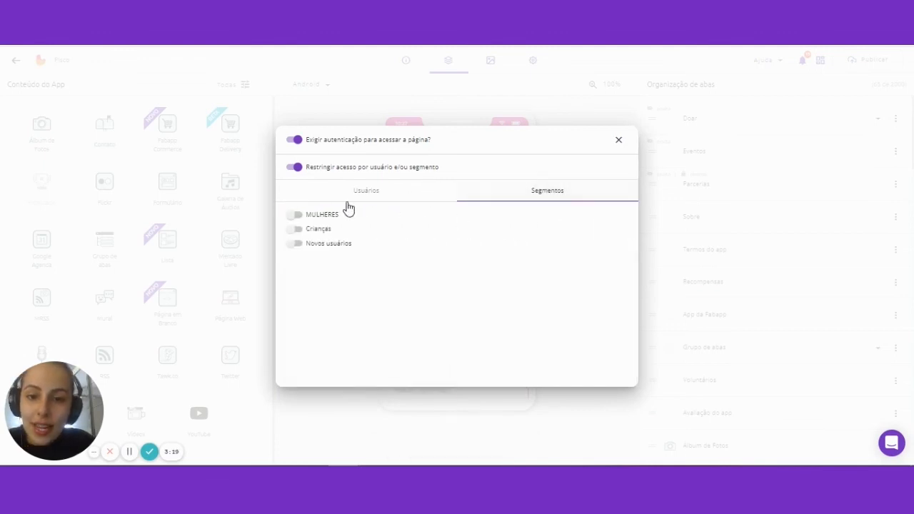
pyautogui.click(297, 217)
pyautogui.click(298, 216)
# Authorize the first registered user in the list to access the Parcerias tab and close its access restriction settings.
pyautogui.click(367, 195)
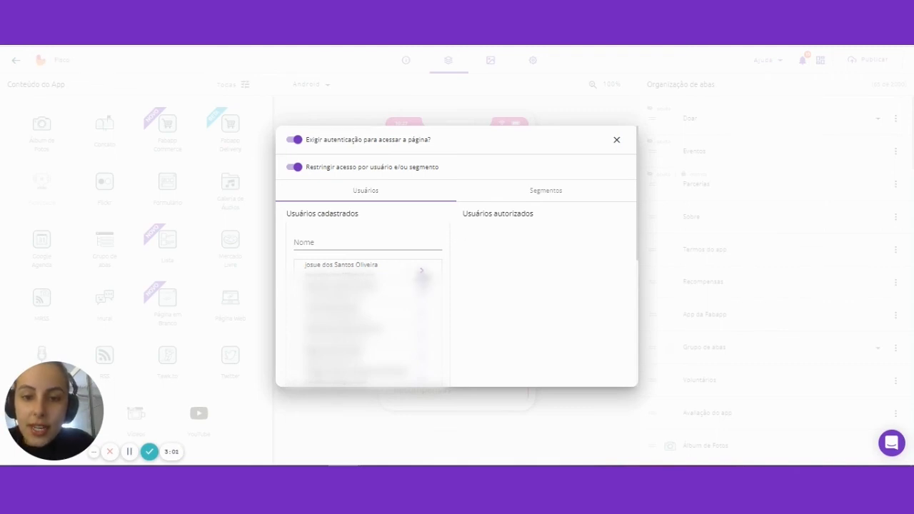
pyautogui.click(422, 270)
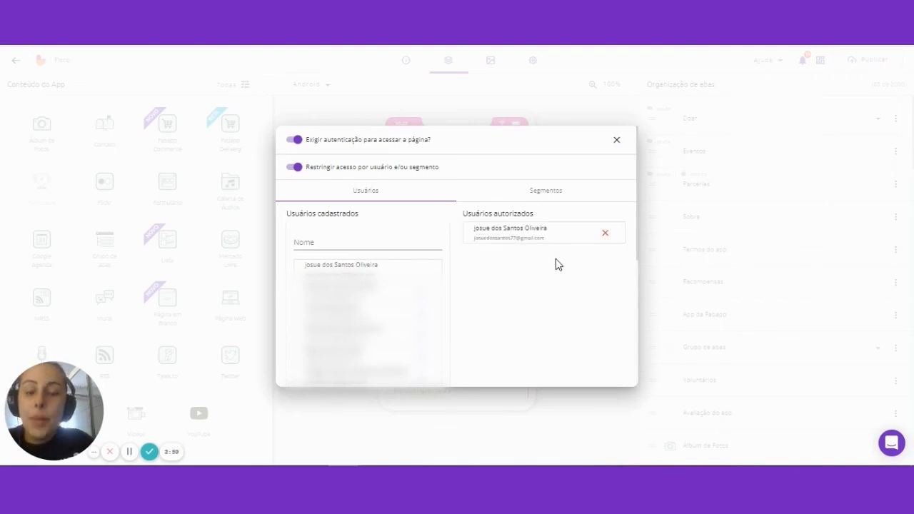
pyautogui.click(617, 140)
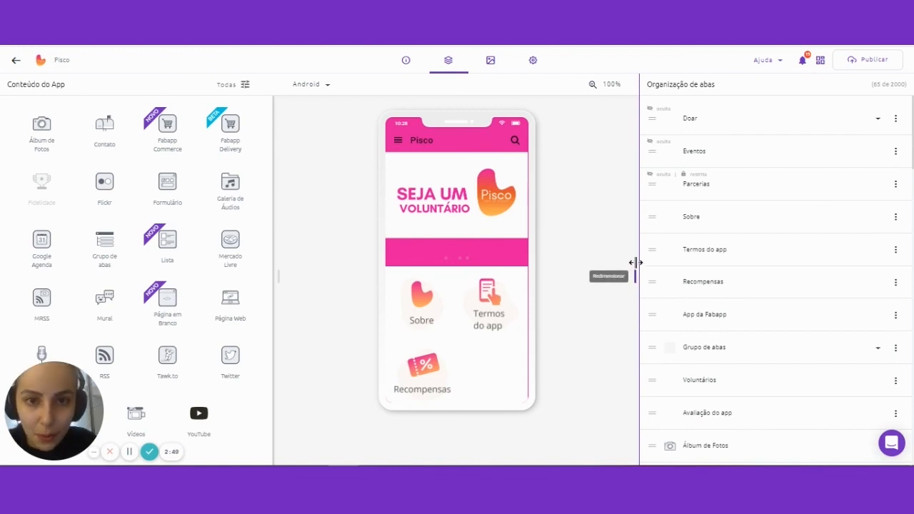
# Return to the app settings to view the registration customization and the login screen preview.
pyautogui.click(529, 66)
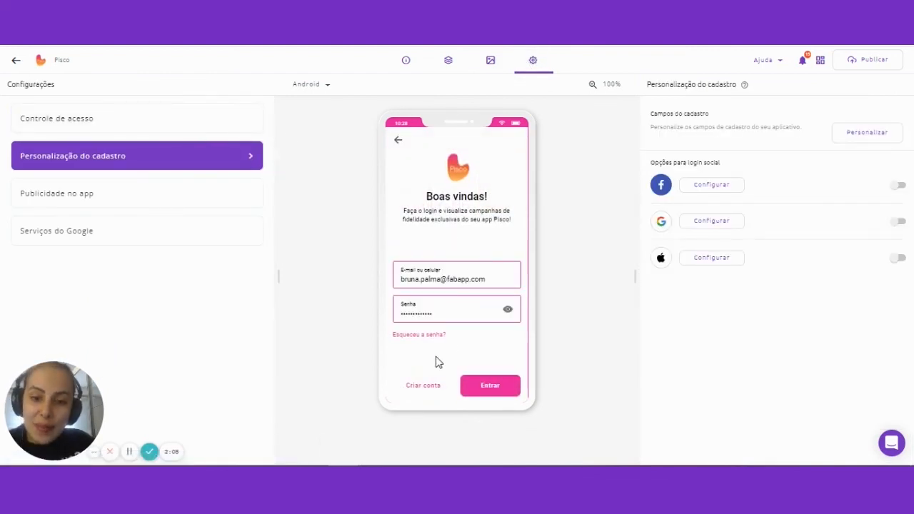
pyautogui.click(149, 452)
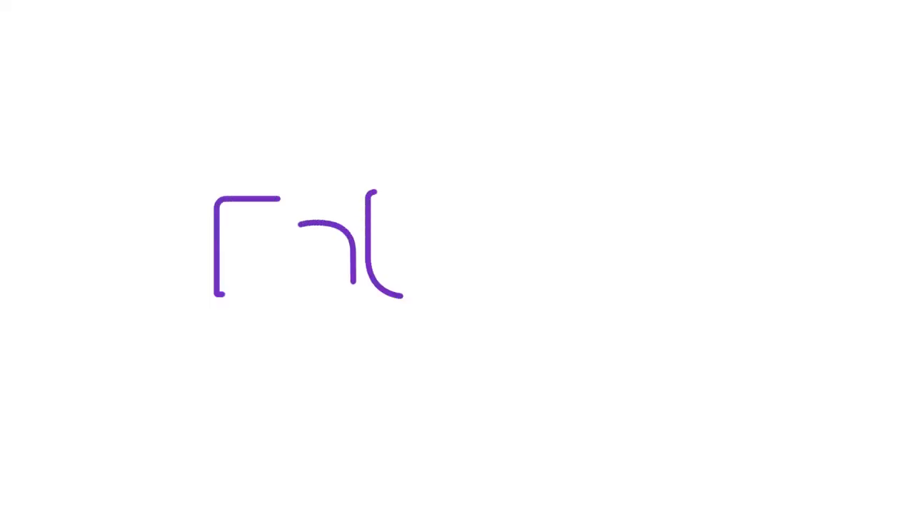